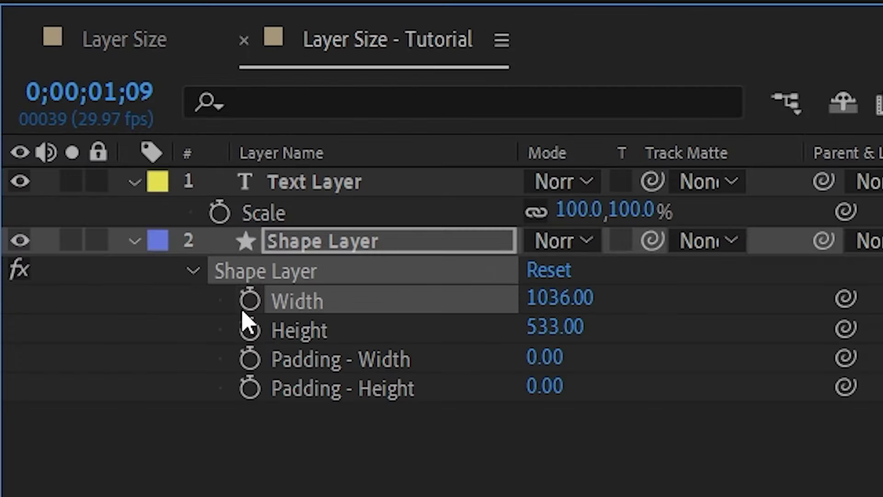
Step: Give the shape's Width the expression thisComp.layer("Text Layer").sourceRectAtTime().width
{"action": "left_click", "coordinate": [62, 252], "text": "alt"}
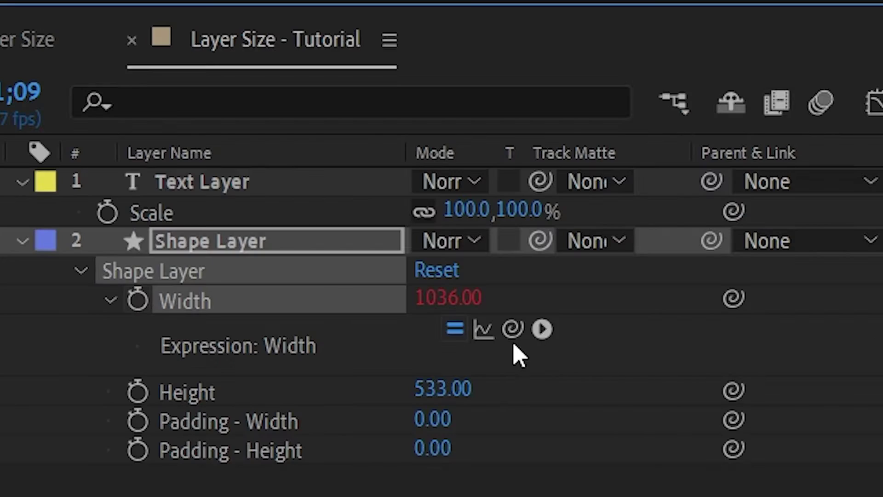
{"action": "left_click_drag", "start_coordinate": [511, 329], "coordinate": [270, 192]}
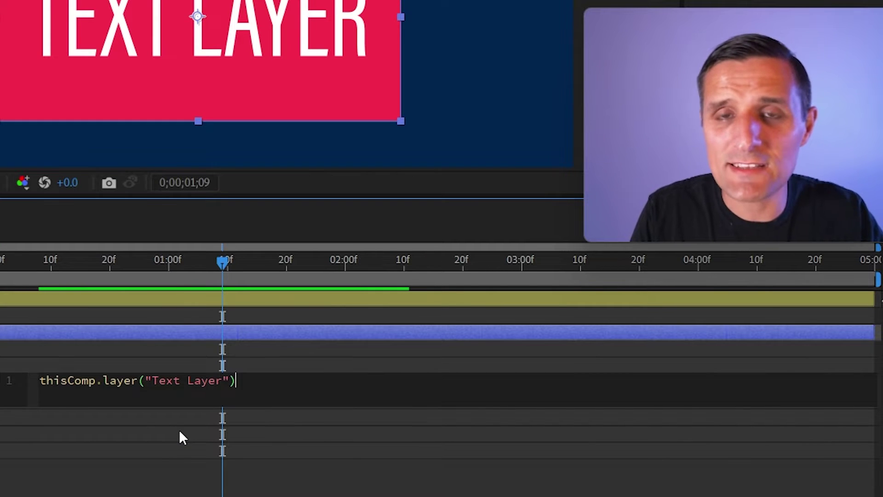
{"action": "type", "text": ".source"}
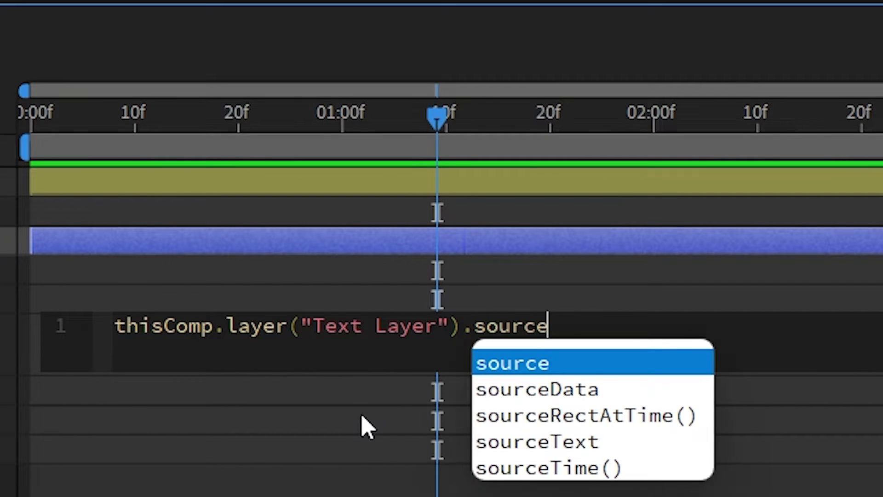
{"action": "key", "text": "Down"}
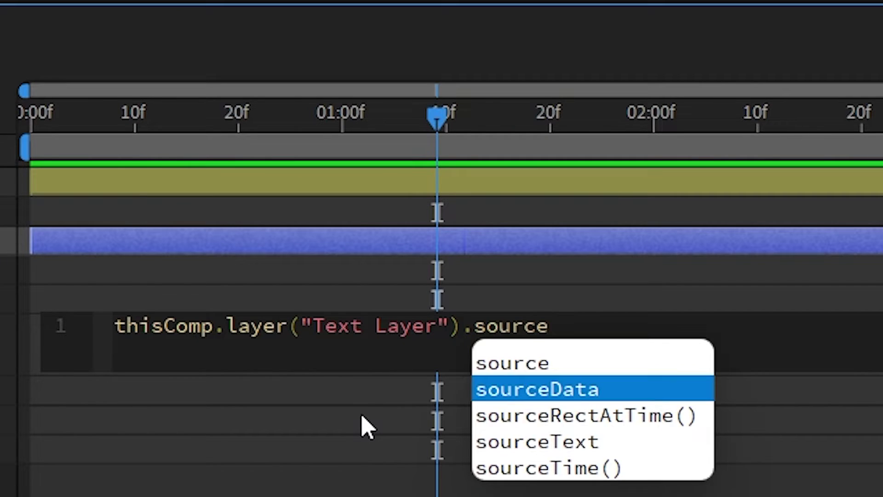
{"action": "key", "text": "Down"}
{"action": "key", "text": "Return"}
{"action": "type", "text": ".width"}
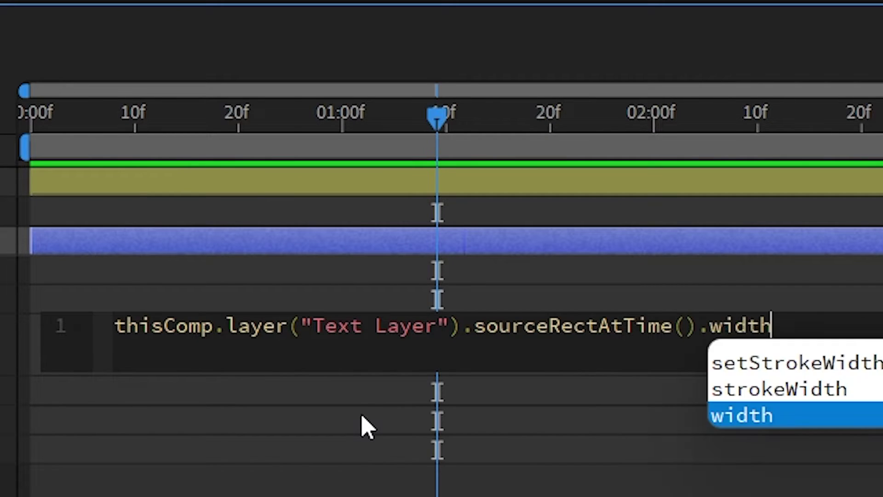
{"action": "left_click", "coordinate": [362, 416]}
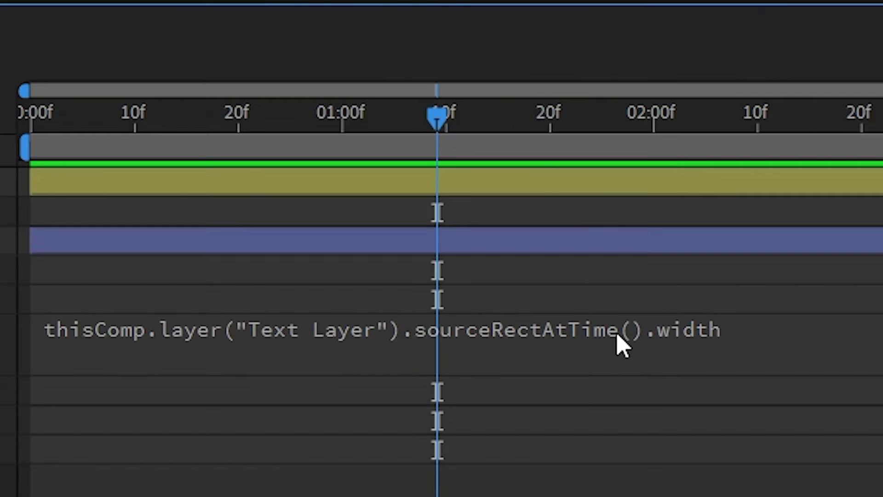
Step: Paste the Width expression into the shape's Height and replace 'width' with 'height'
{"action": "left_click", "coordinate": [618, 335]}
{"action": "key", "text": "ctrl+c"}
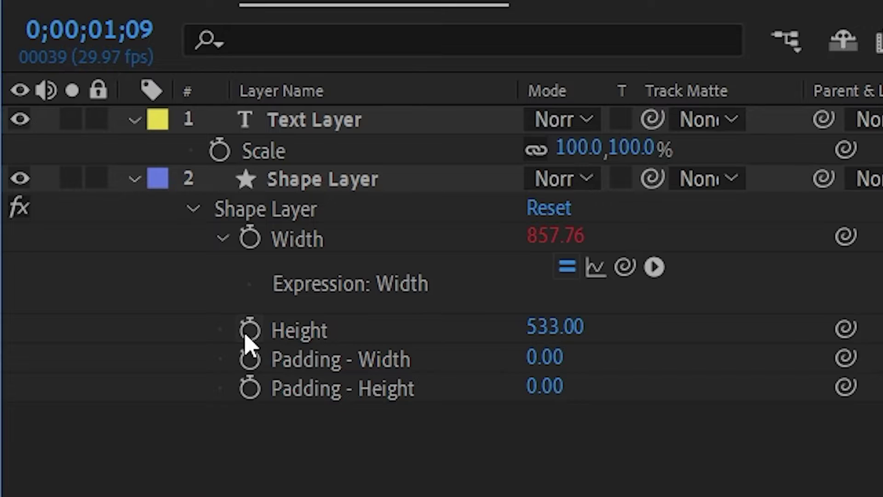
{"action": "left_click", "coordinate": [247, 340], "text": "alt"}
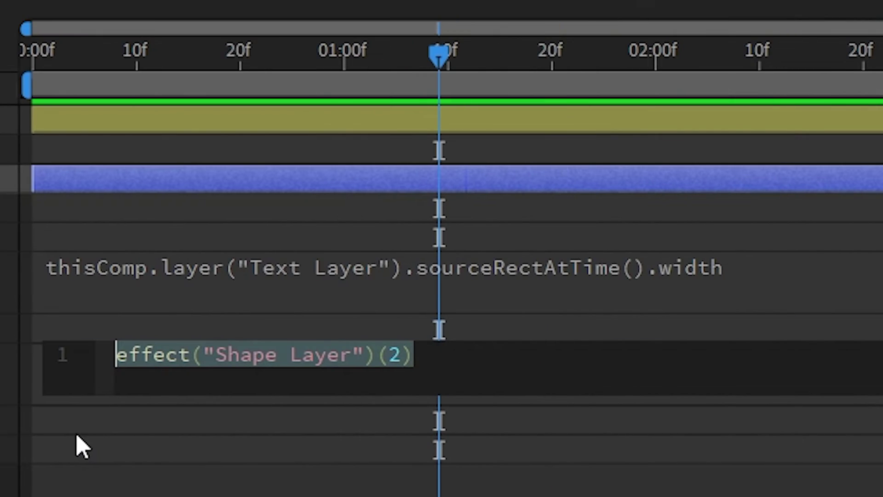
{"action": "key", "text": "ctrl+v"}
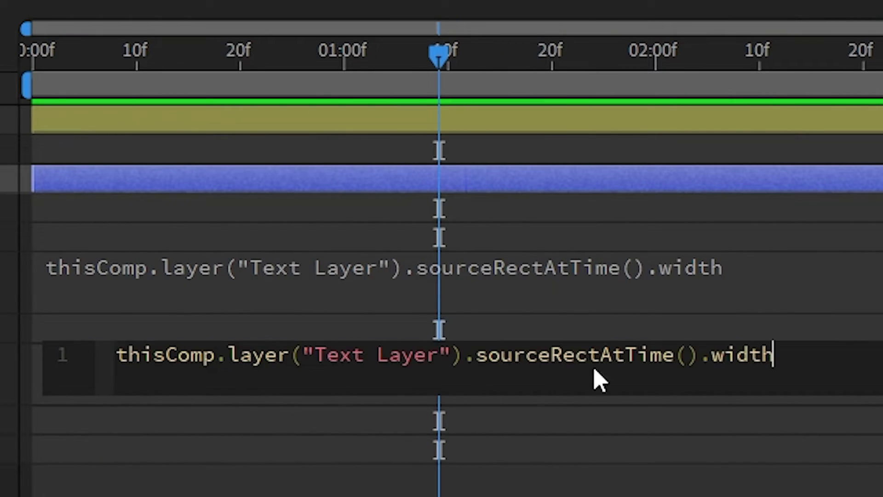
{"action": "double_click", "coordinate": [745, 359]}
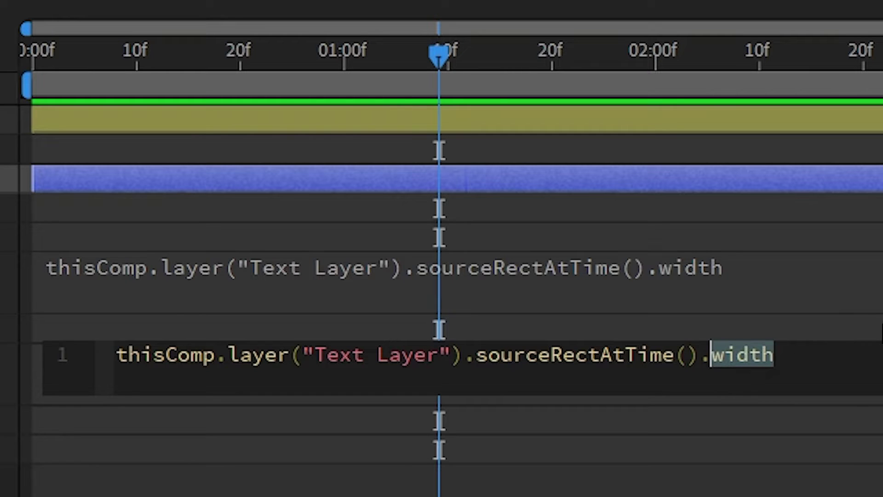
{"action": "key", "text": "BackSpace"}
{"action": "type", "text": "height"}
{"action": "left_click", "coordinate": [882, 331]}
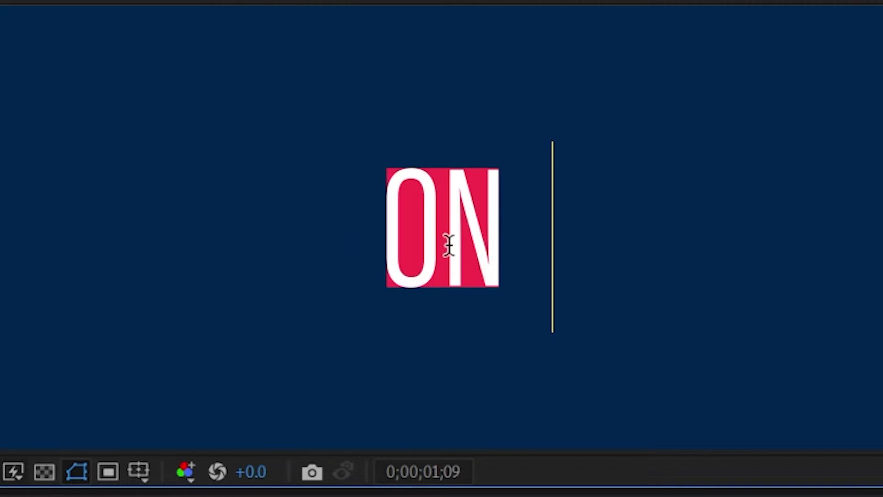
Step: Add the second text line 'FOUR FIVE' and scale the text up across the comp
{"action": "type", "text": "FOUR FIVE"}
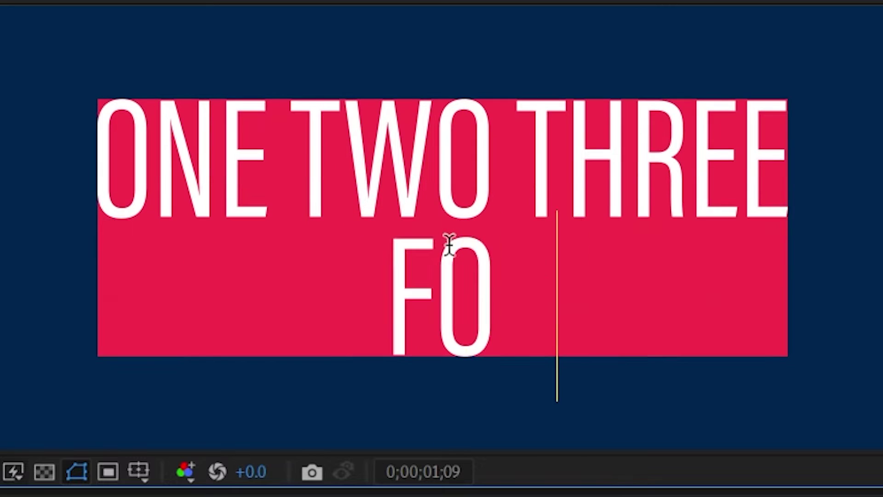
{"action": "left_click", "coordinate": [448, 245]}
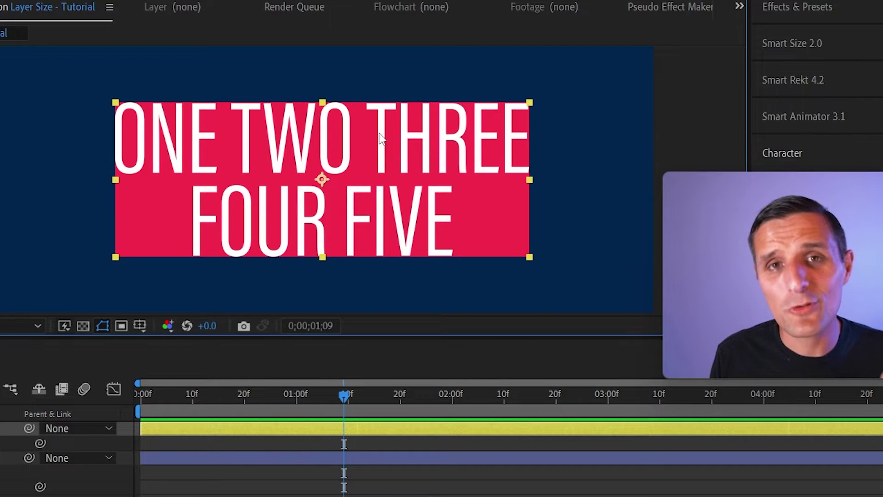
{"action": "left_click_drag", "start_coordinate": [530, 106], "coordinate": [611, 65]}
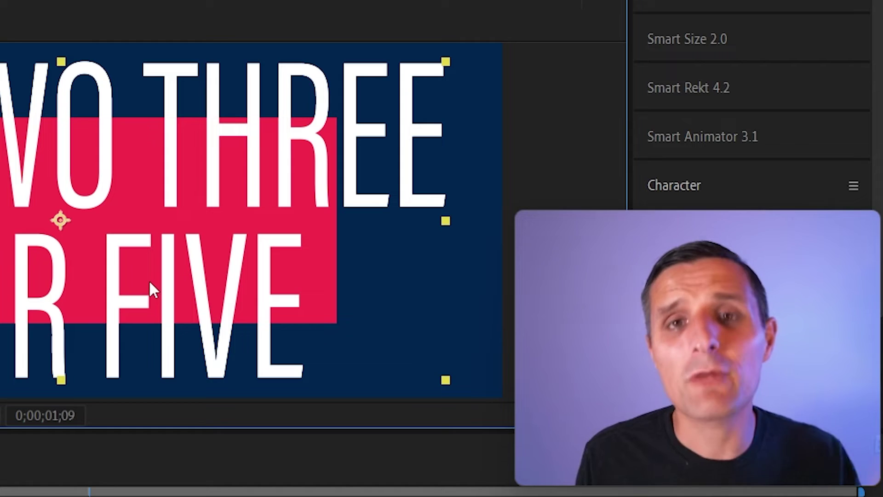
Step: Select the pink rectangle shape layer to compare it with the enlarged text
{"action": "left_click", "coordinate": [20, 457]}
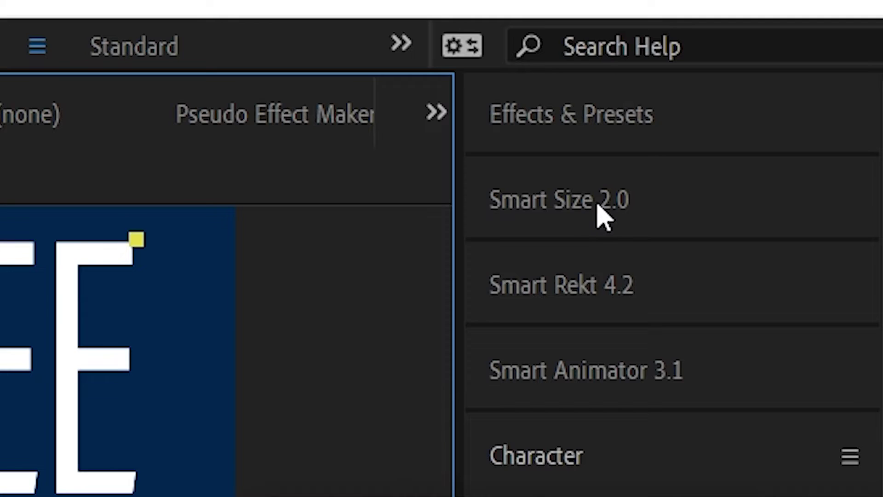
Step: Apply Smart Size 2.0 to the Text Layer, lock Effect Controls, and link the shape's Width to it
{"action": "left_click", "coordinate": [708, 48]}
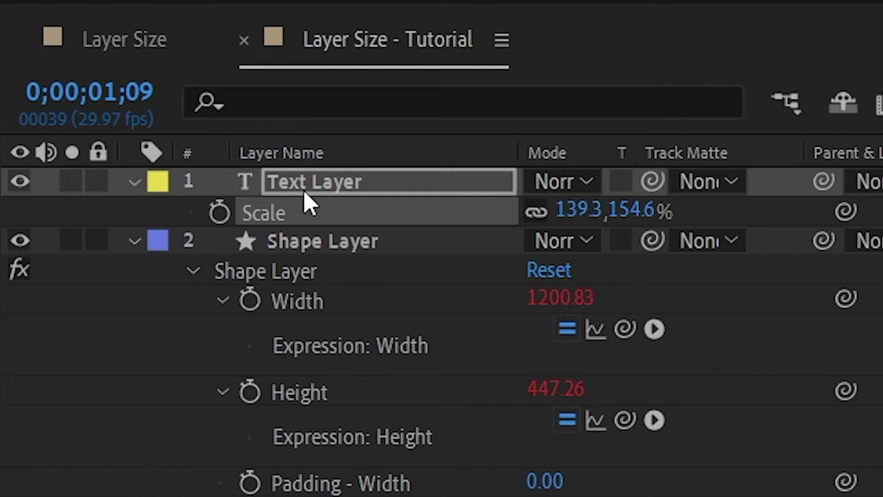
{"action": "left_click", "coordinate": [315, 186]}
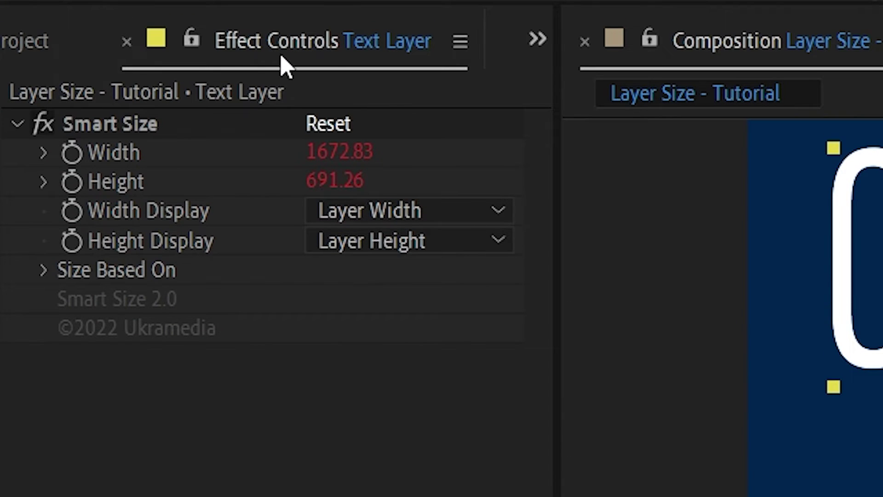
{"action": "left_click", "coordinate": [191, 39]}
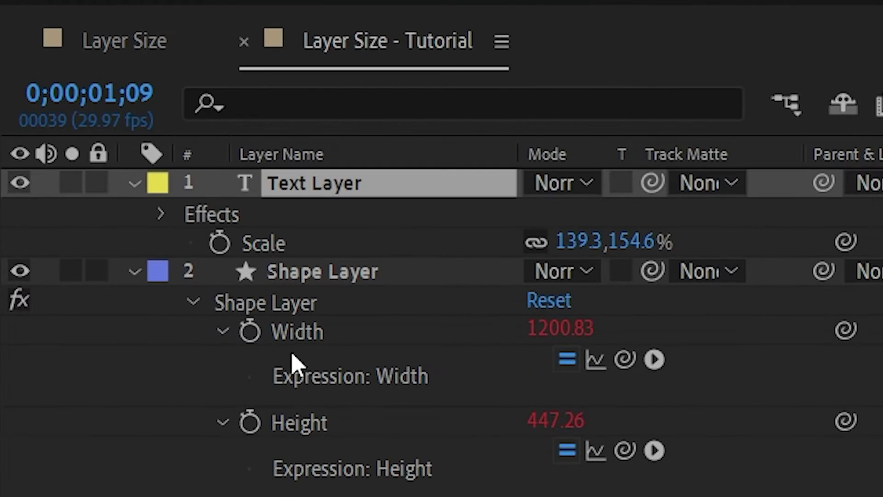
{"action": "left_click_drag", "start_coordinate": [625, 360], "coordinate": [74, 23]}
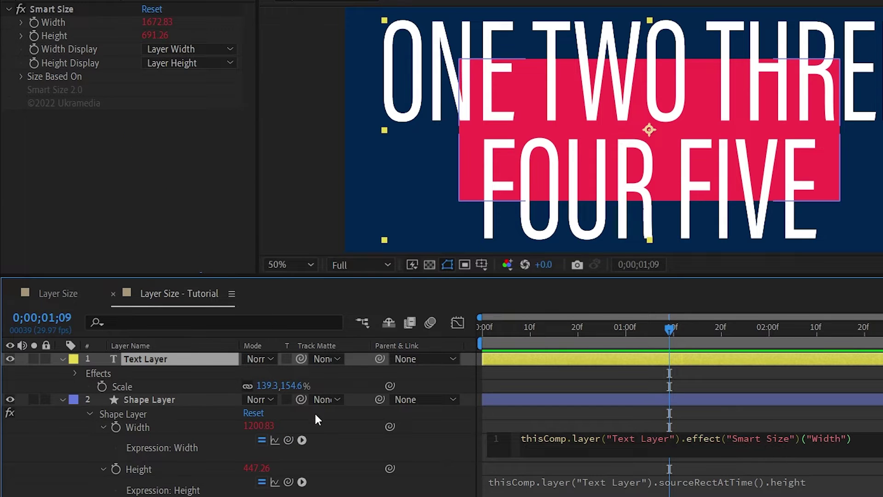
Step: Link the shape's Height to Smart Size Height and rescale the text to test the fit
{"action": "left_click_drag", "start_coordinate": [290, 487], "coordinate": [98, 33]}
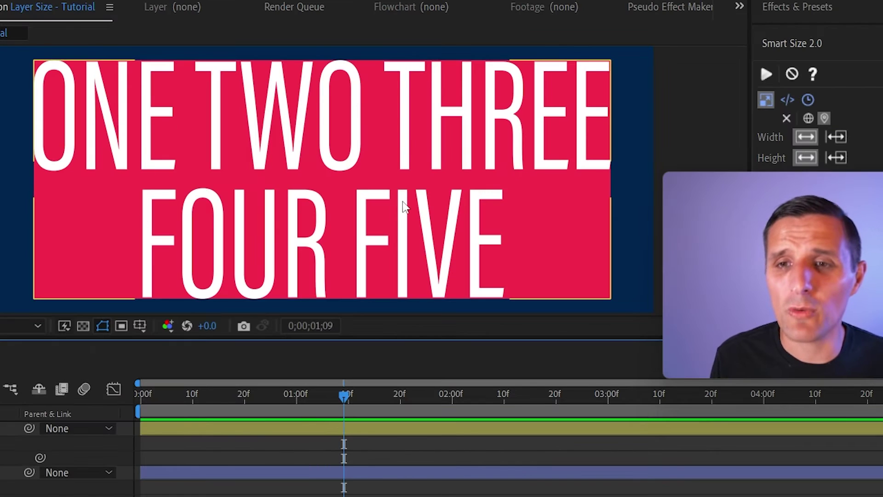
{"action": "mouse_move", "coordinate": [611, 61]}
{"action": "left_mouse_down"}
{"action": "mouse_move", "coordinate": [481, 129]}
{"action": "mouse_move", "coordinate": [481, 116]}
{"action": "mouse_move", "coordinate": [618, 63]}
{"action": "left_mouse_up"}
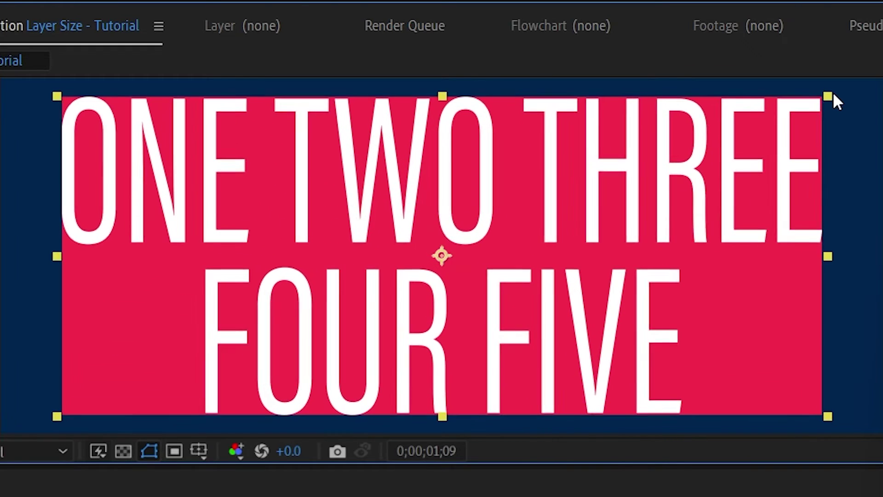
{"action": "left_click_drag", "start_coordinate": [833, 95], "coordinate": [843, 98]}
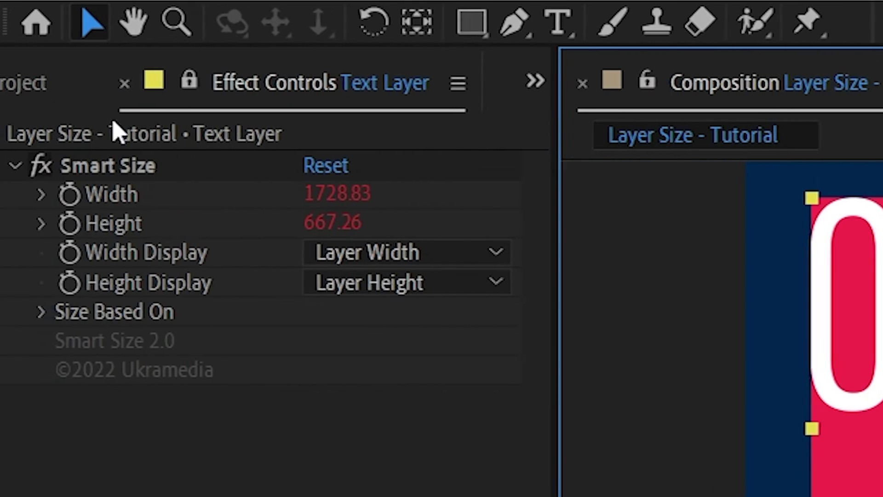
{"action": "left_click", "coordinate": [153, 162]}
Step: Delete the Smart Size effect, remove the Width and Height expressions, and start a fresh Width expression
{"action": "key", "text": "Delete"}
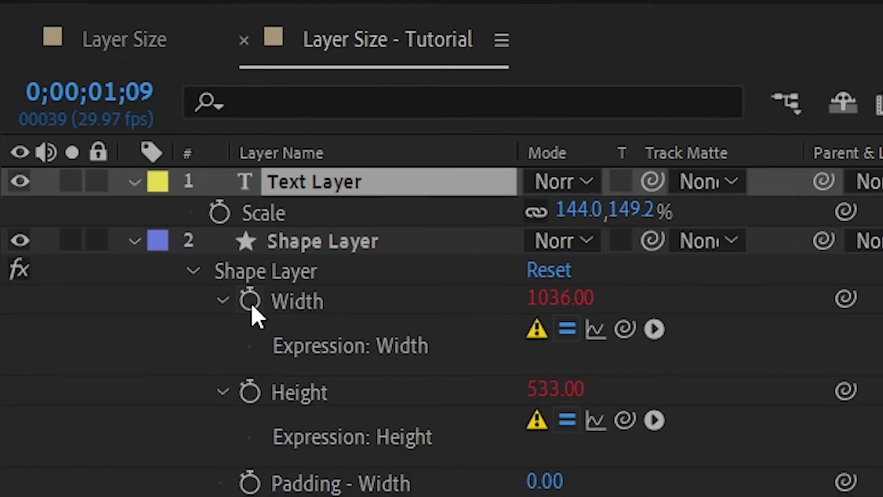
{"action": "left_click", "coordinate": [249, 300], "text": "alt"}
{"action": "left_click", "coordinate": [250, 330], "text": "alt"}
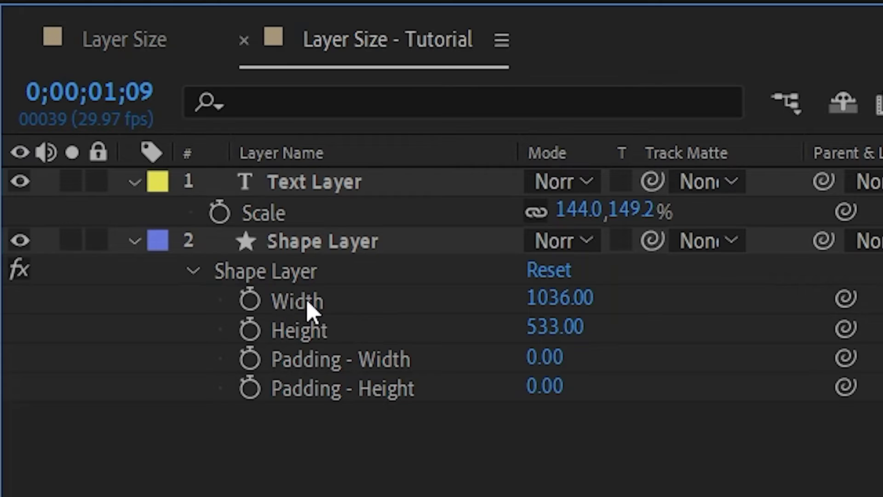
{"action": "left_click", "coordinate": [309, 304]}
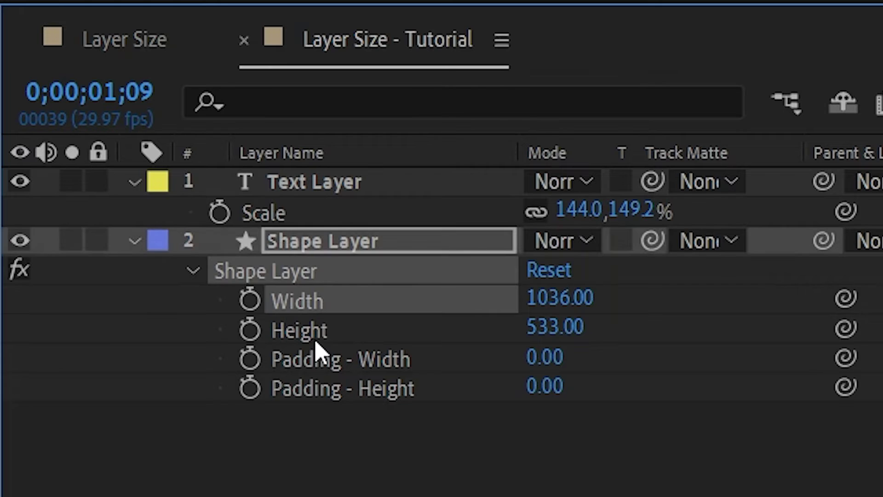
{"action": "left_click", "coordinate": [330, 342]}
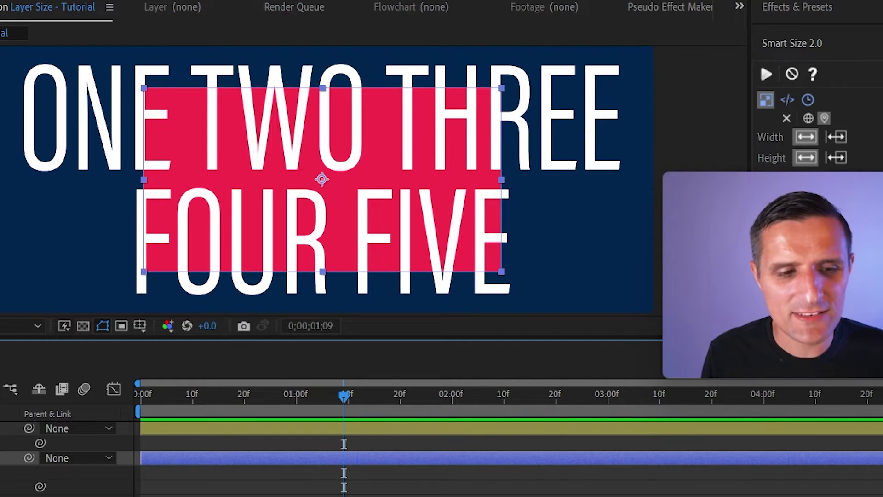
{"action": "key", "text": "ctrl+shift+a"}
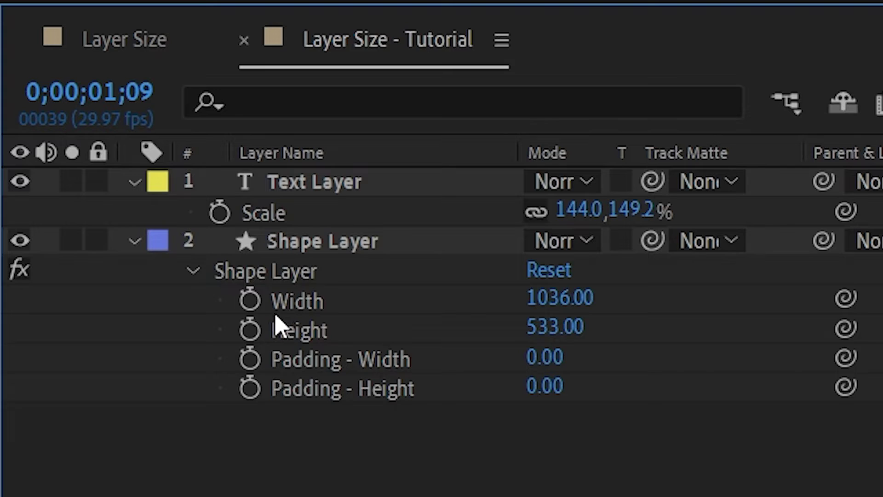
{"action": "left_click", "coordinate": [248, 302], "text": "alt"}
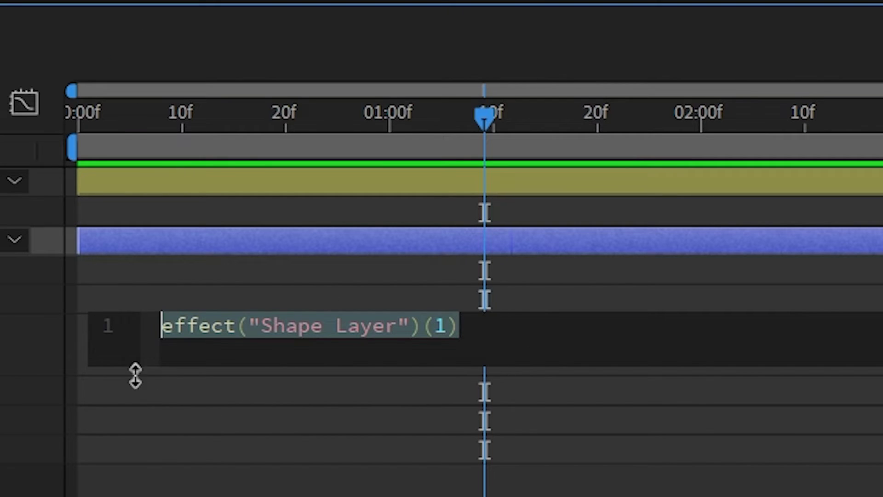
Step: Write Width lines: const targetLayer = Text Layer; const targetSize = targetLayer.sourceRectAtTime().width;
{"action": "type", "text": "const "}
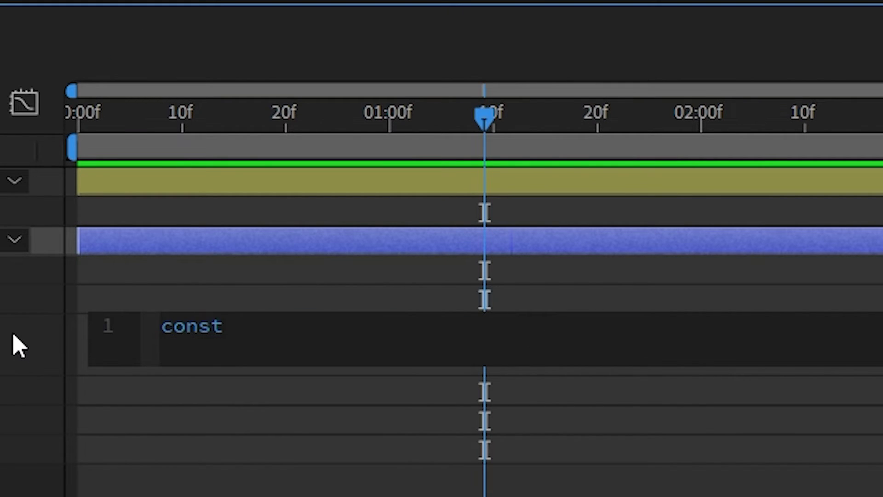
{"action": "type", "text": "targetLayer ="}
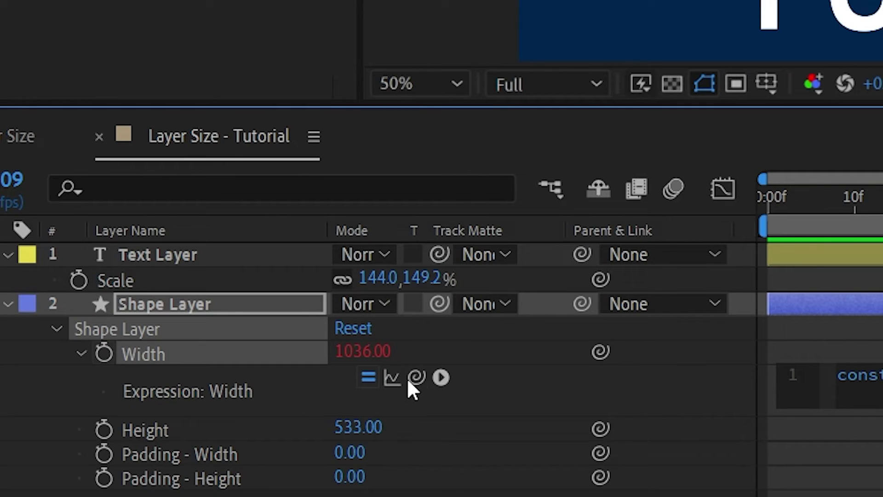
{"action": "left_click_drag", "start_coordinate": [416, 377], "coordinate": [156, 255]}
{"action": "key", "text": "Return"}
{"action": "type", "text": "const targ"}
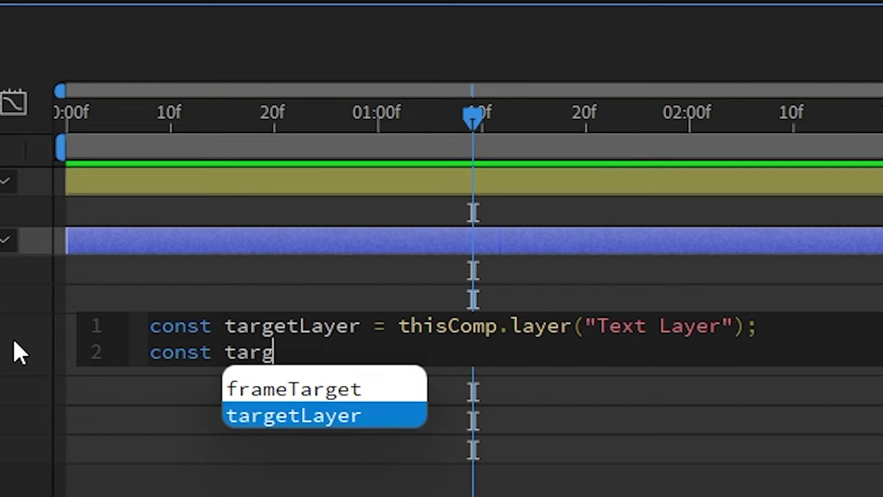
{"action": "type", "text": "etSize = targetL"}
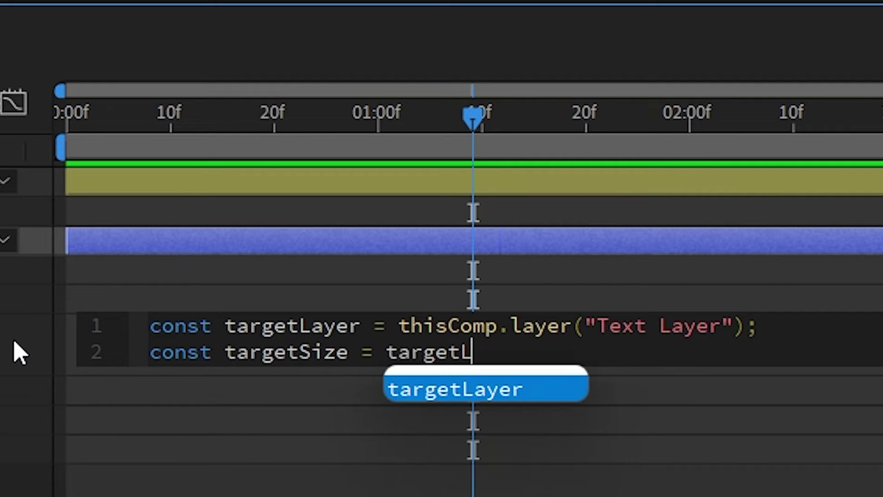
{"action": "key", "text": "Return"}
{"action": "type", "text": ".source"}
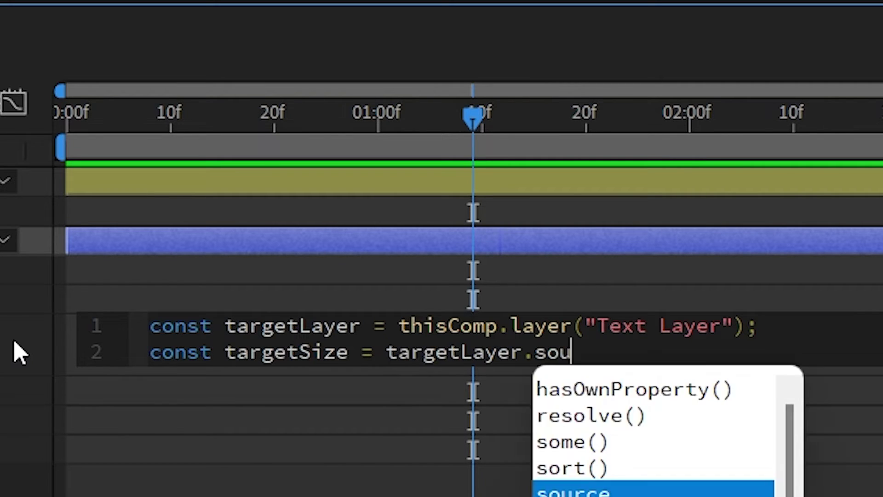
{"action": "key", "text": "Down"}
{"action": "key", "text": "Down"}
{"action": "key", "text": "Return"}
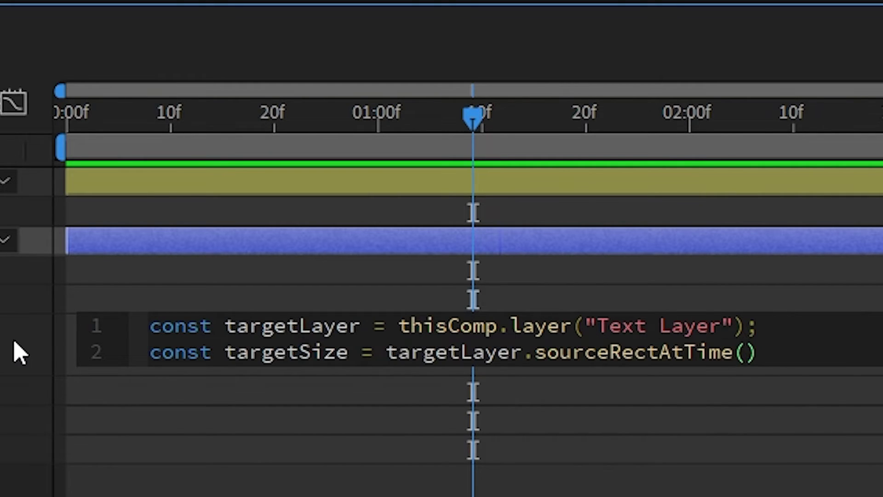
{"action": "type", "text": ".width;"}
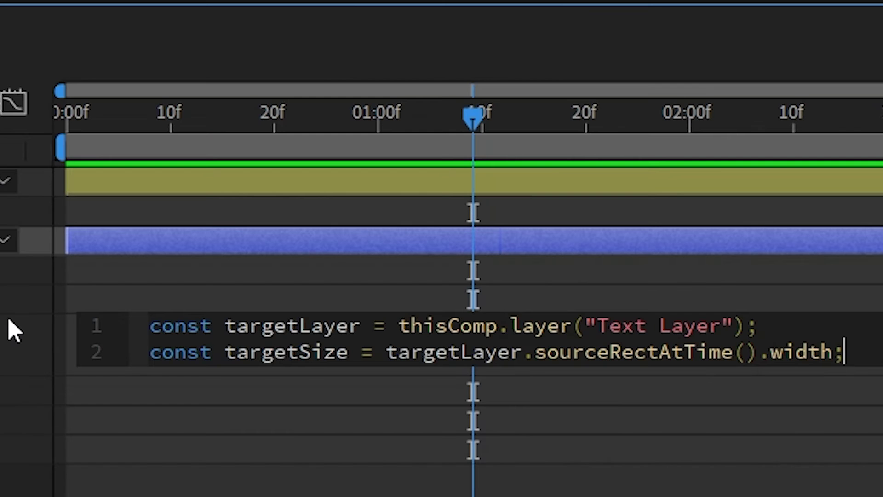
Step: Add line 3 'const targetScale = targetLayer.transform.scale.value[0];' to the Width expression
{"action": "key", "text": "Return"}
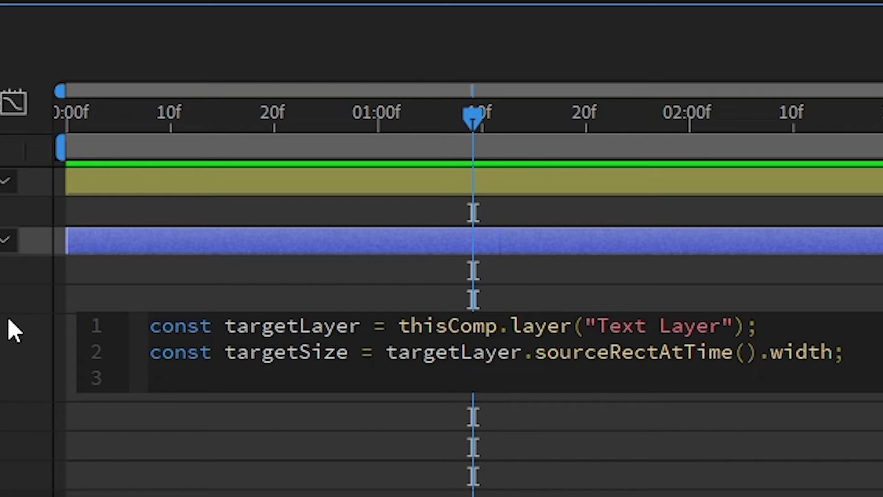
{"action": "type", "text": "const target"}
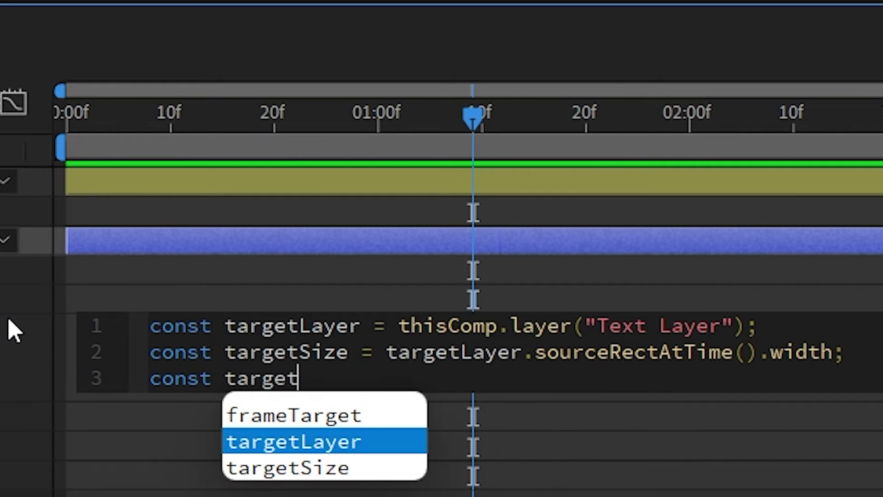
{"action": "type", "text": "Scale = targetLayer"}
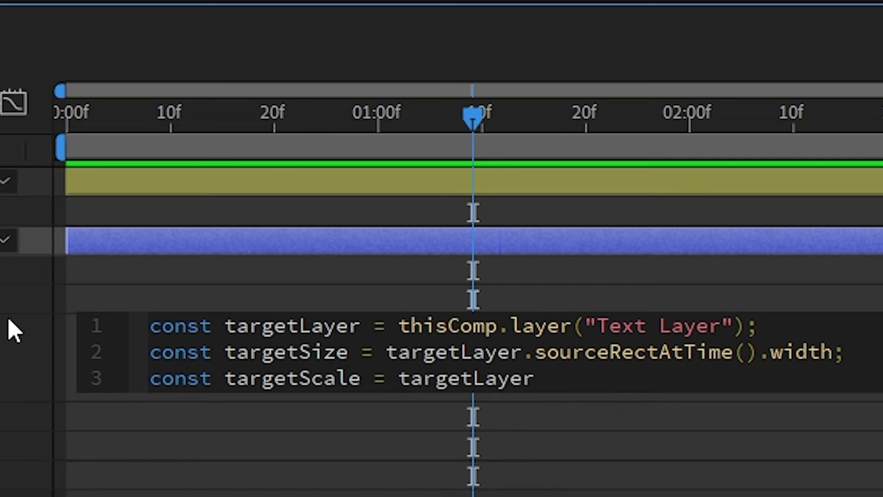
{"action": "type", "text": ".trans"}
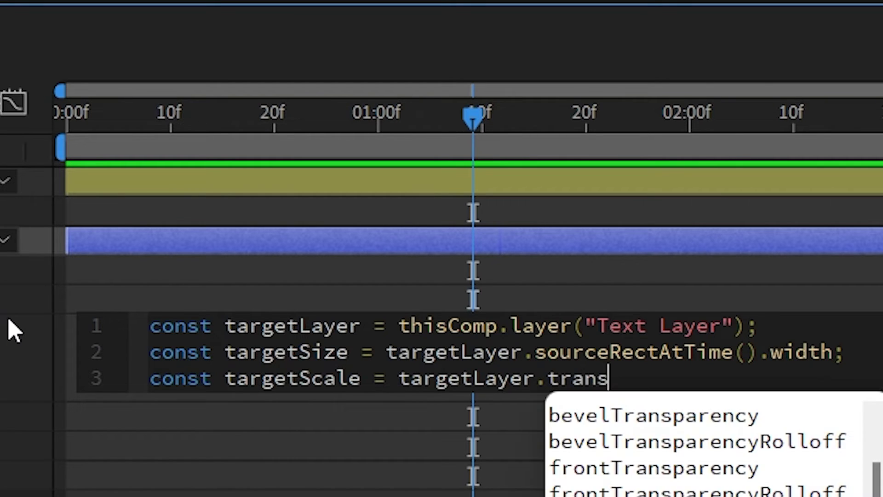
{"action": "type", "text": "form.scale"}
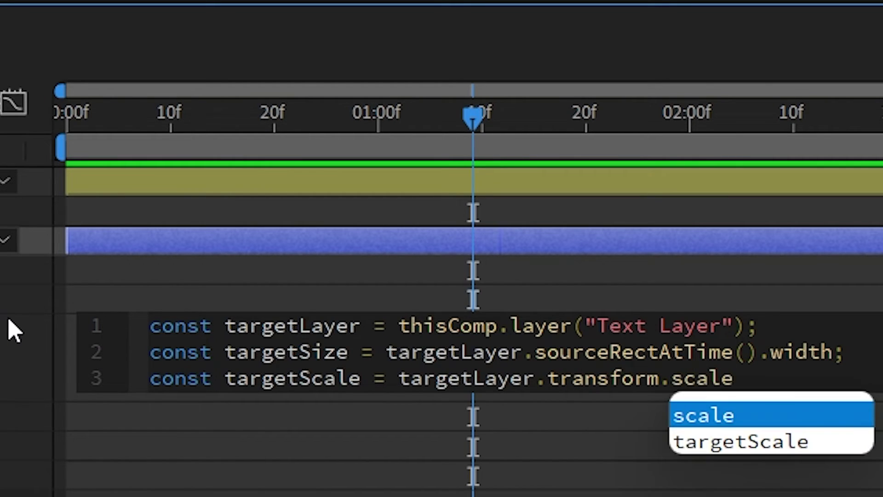
{"action": "type", "text": ".value[0"}
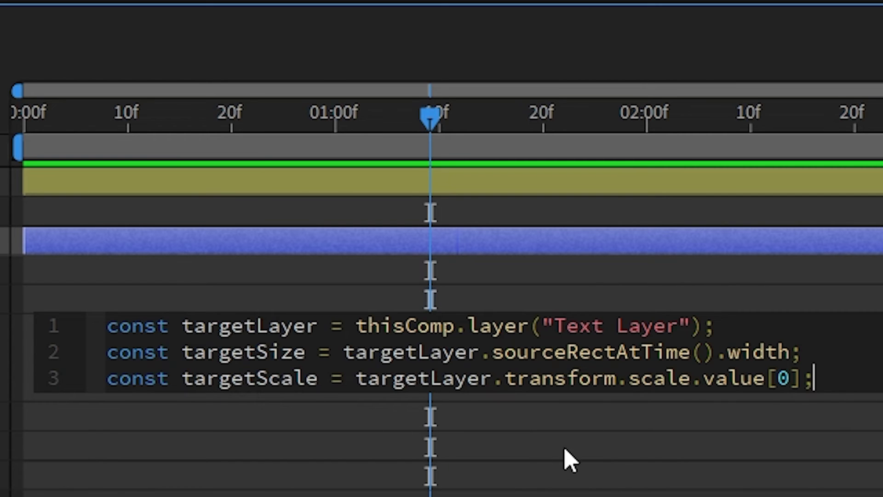
{"action": "key", "text": "Return"}
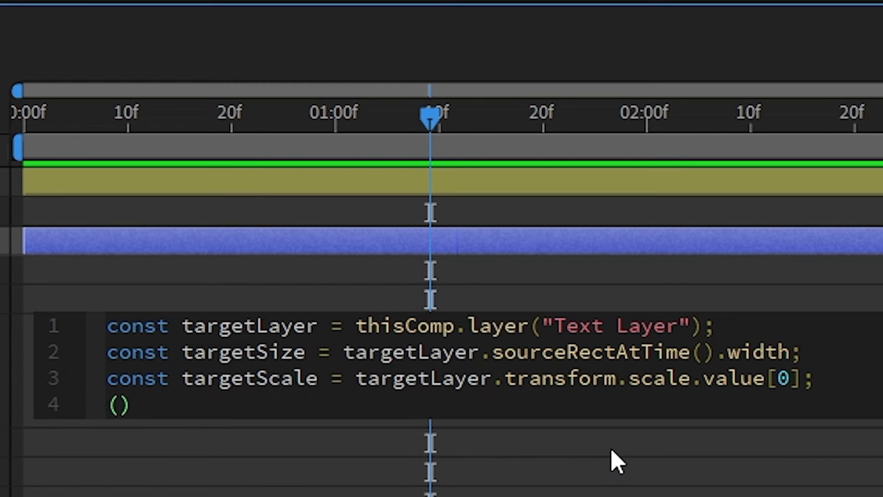
Step: Type '(targetSize/100) * targetScale' as the fourth line of the Width expression
{"action": "type", "text": "targe"}
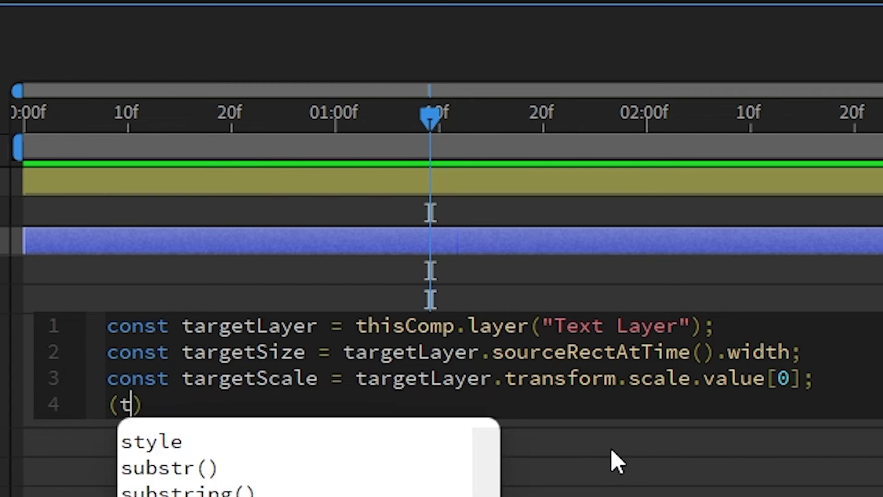
{"action": "type", "text": "tSize"}
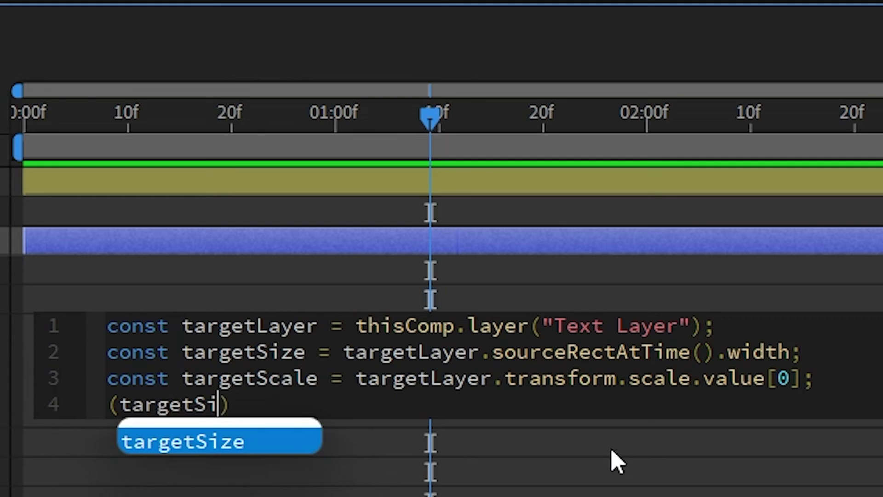
{"action": "type", "text": "/10"}
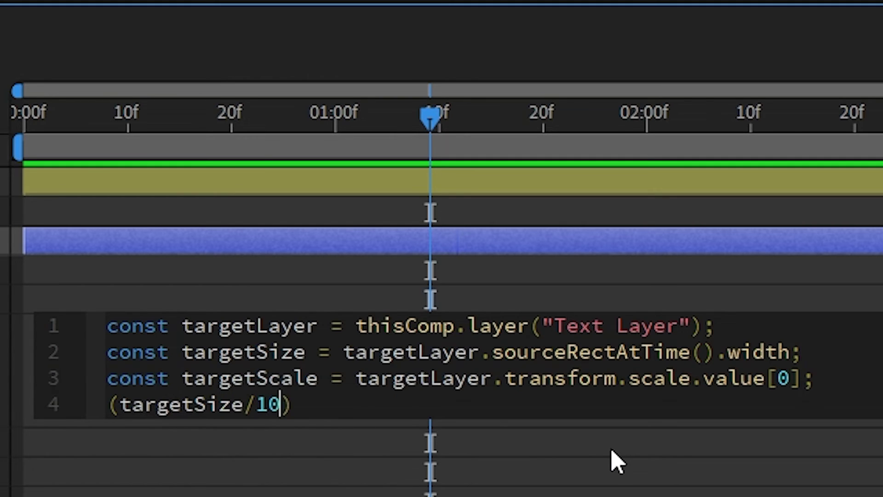
{"action": "type", "text": "0) * targetScale"}
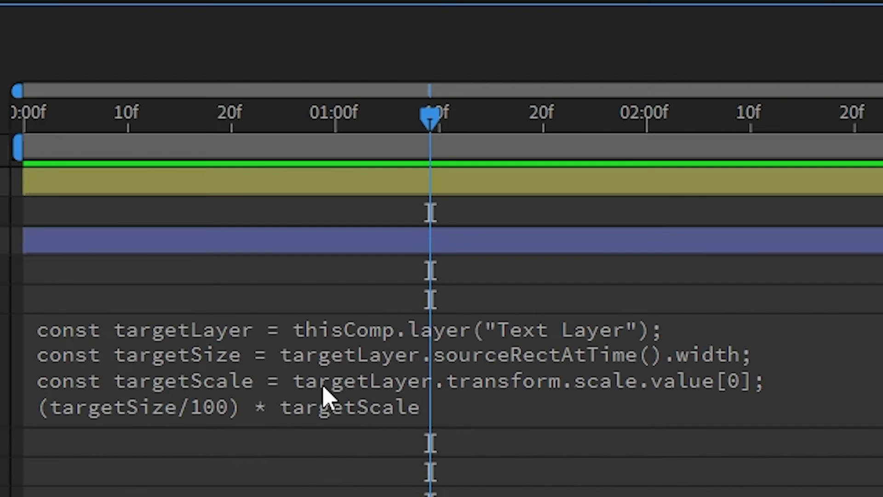
Step: Copy the four-line Width expression and paste it into a new expression on Height
{"action": "left_click", "coordinate": [321, 381]}
{"action": "key", "text": "ctrl+c"}
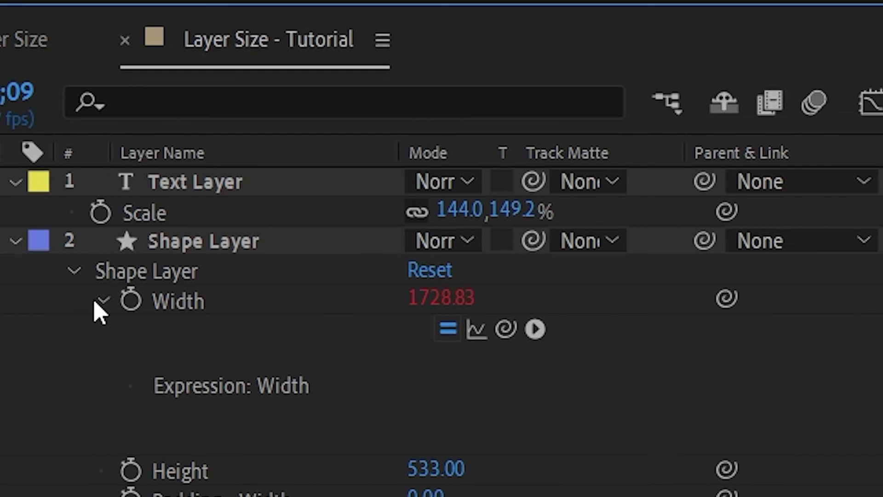
{"action": "left_click", "coordinate": [101, 301]}
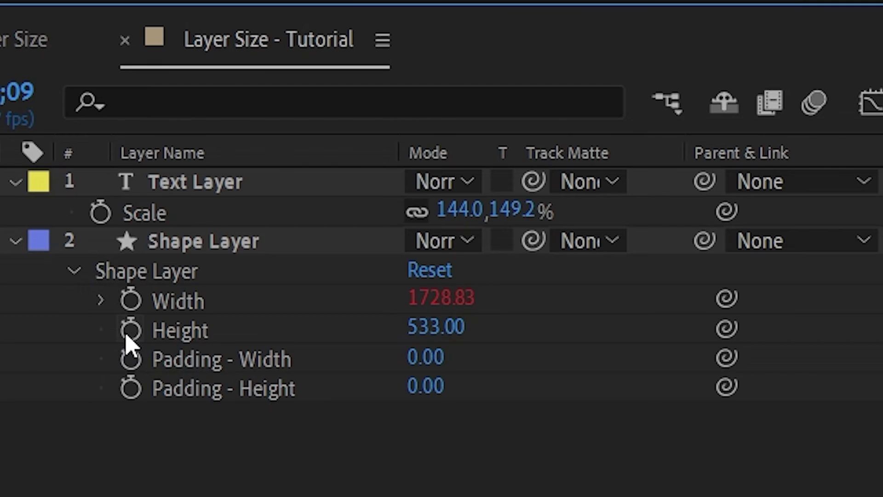
{"action": "left_click", "coordinate": [129, 336], "text": "alt"}
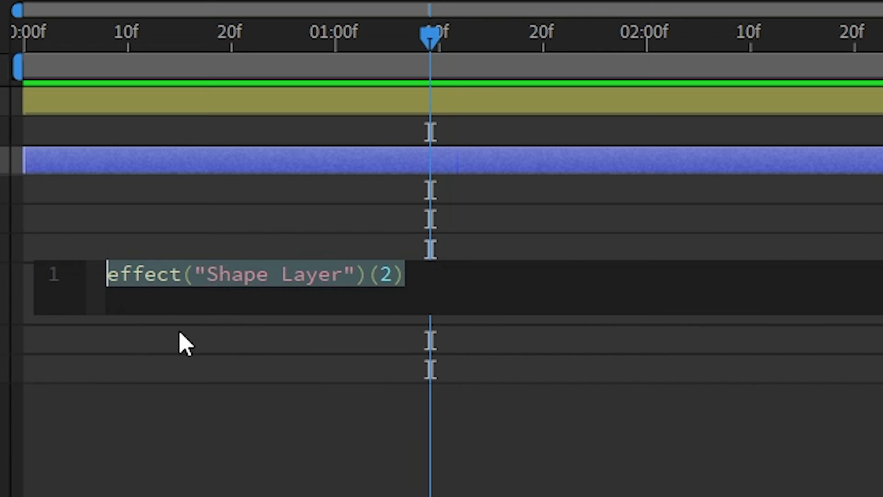
{"action": "key", "text": "ctrl+v"}
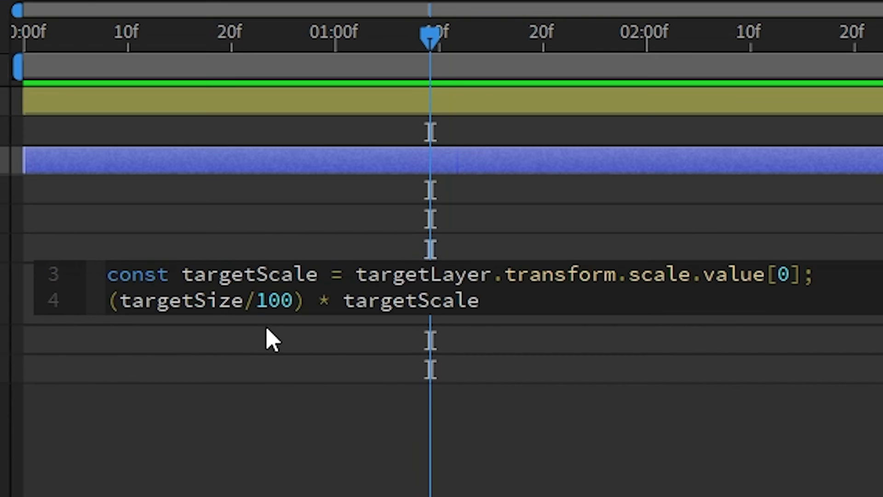
Step: Change sourceRectAtTime().width to .height in the Height expression
{"action": "left_click_drag", "start_coordinate": [499, 341], "coordinate": [508, 446]}
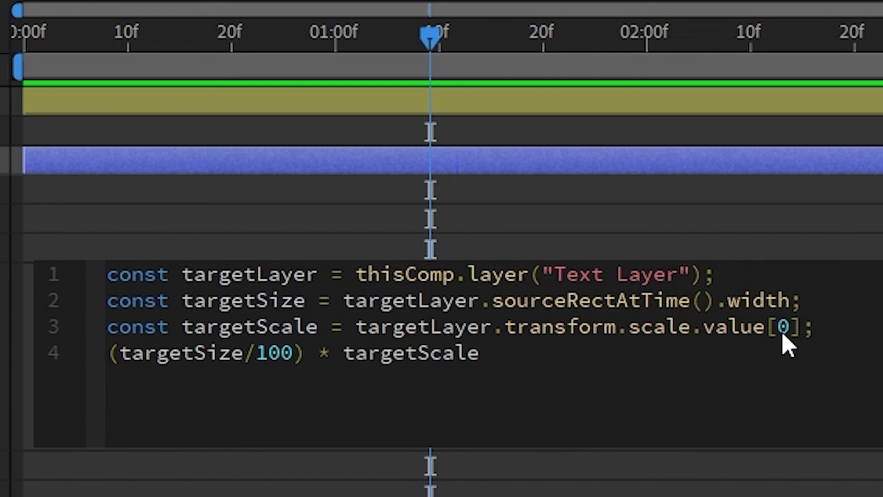
{"action": "double_click", "coordinate": [754, 302]}
{"action": "type", "text": "height"}
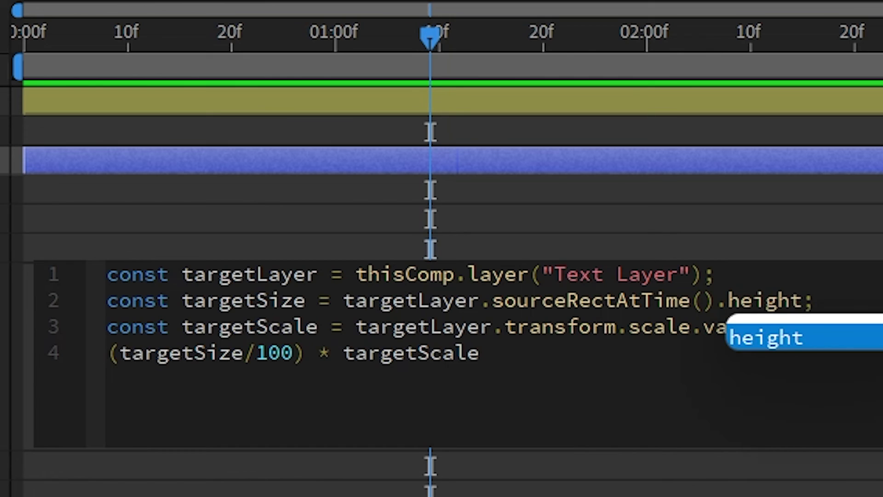
{"action": "left_click", "coordinate": [285, 331]}
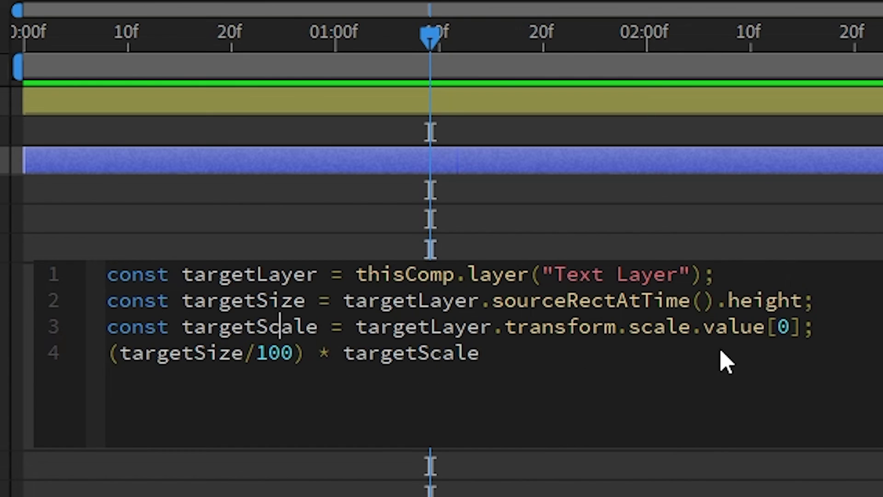
Step: Change scale.value[0] to value[1], apply the Height expression, and select the text layer
{"action": "double_click", "coordinate": [783, 328]}
{"action": "type", "text": "1"}
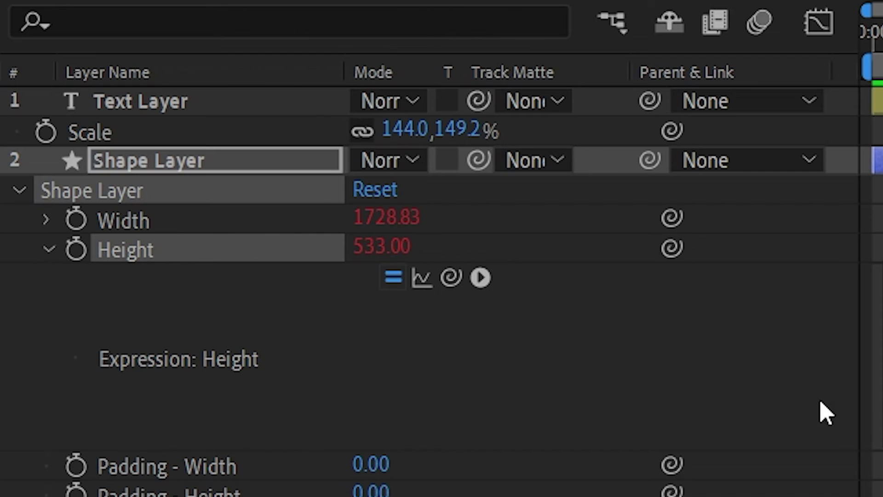
{"action": "left_click", "coordinate": [769, 380]}
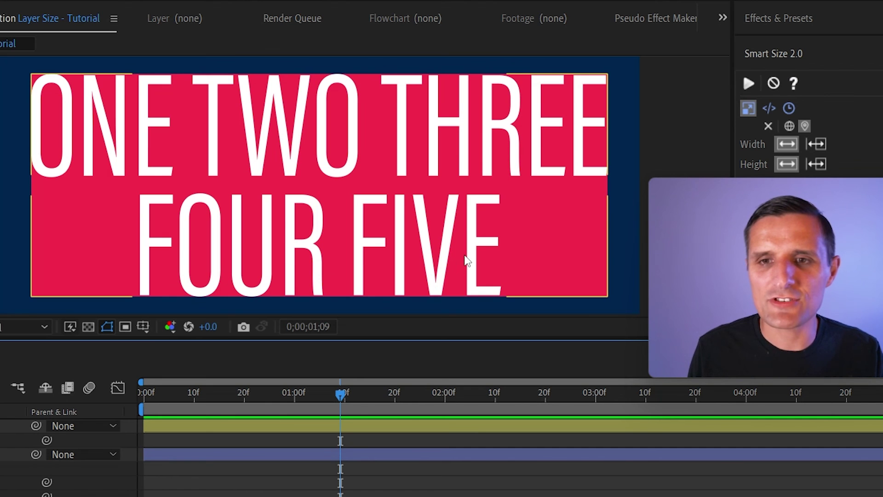
{"action": "left_click", "coordinate": [538, 161]}
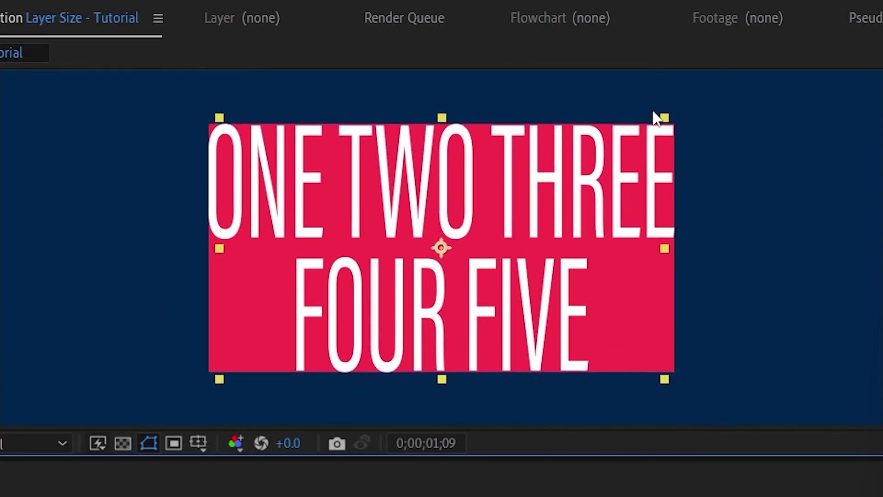